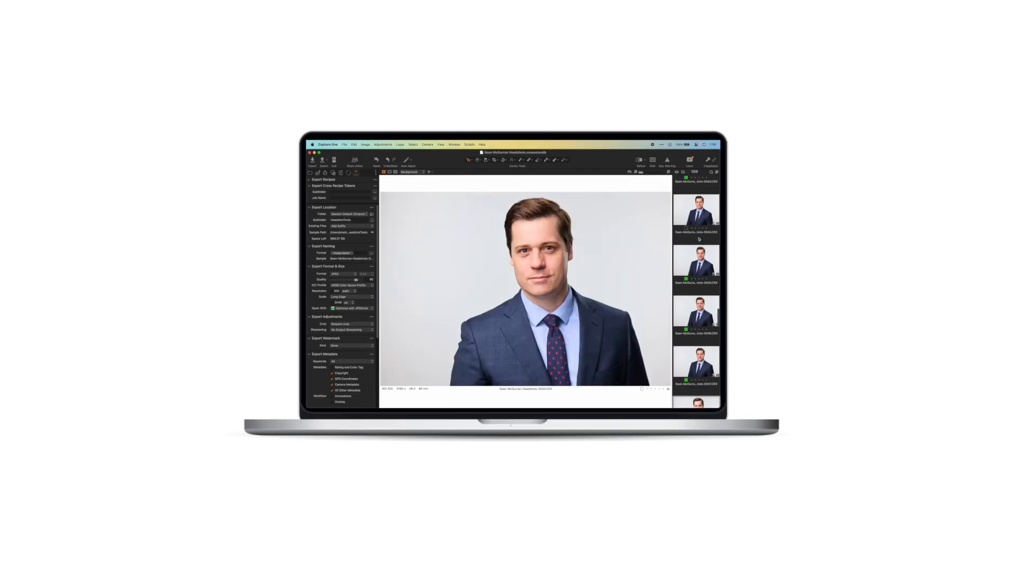
key("Down")
key("Down")
key("Down")
key("Down")
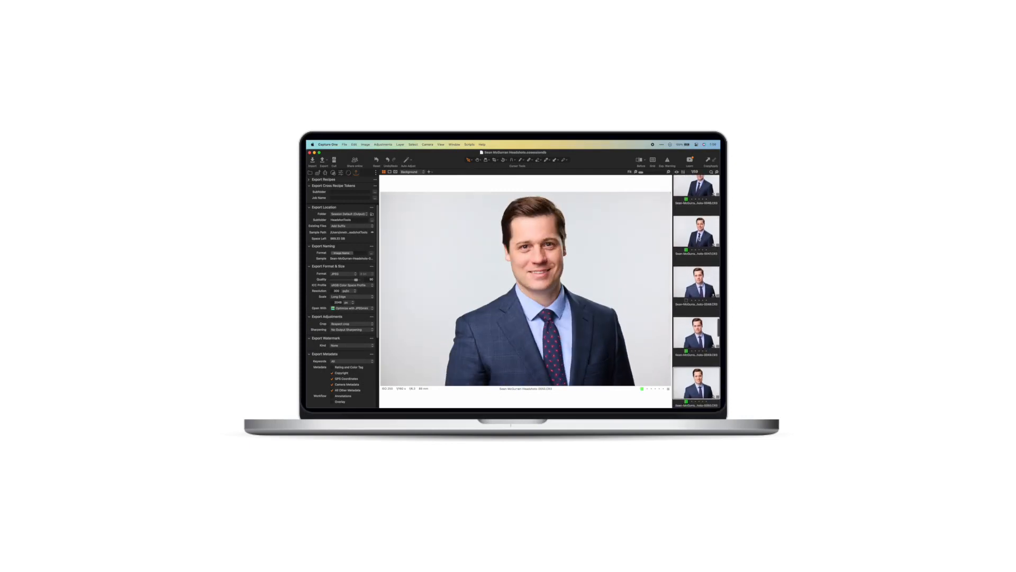
key("Down")
key("Down")
key("Down")
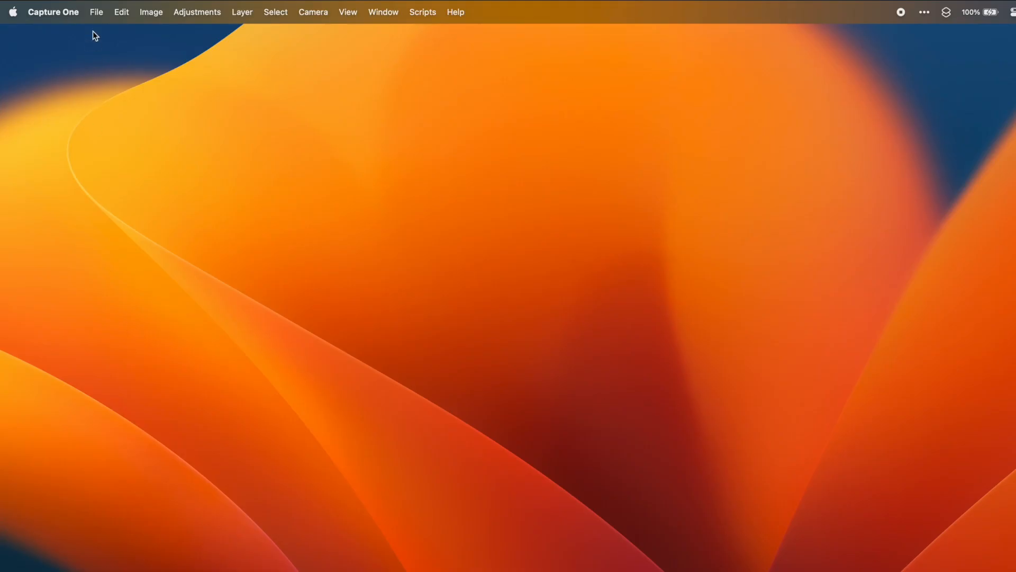
Step: Create a new session named Acme Headshots with the default subfolders
left_click(97, 12)
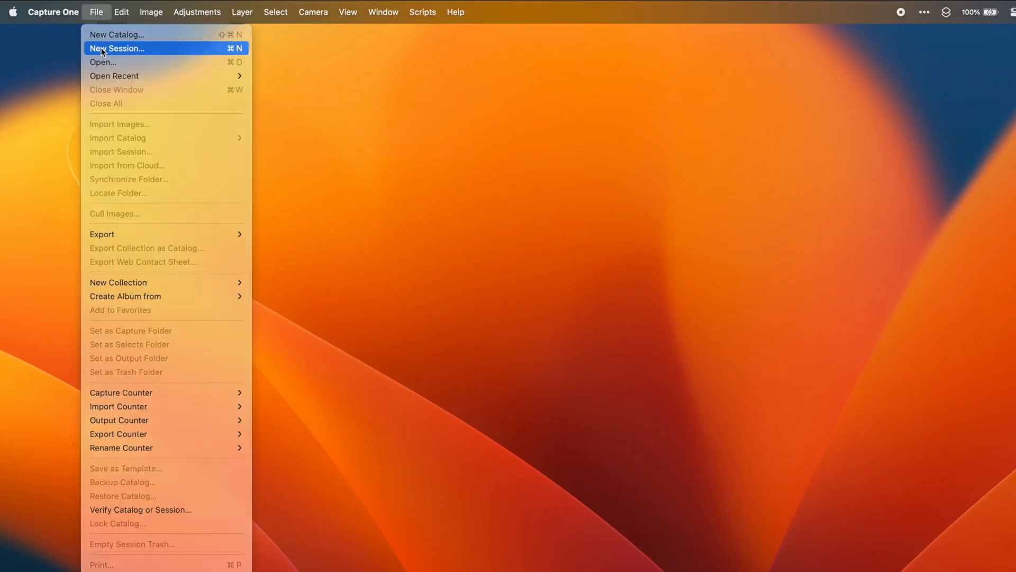
left_click(103, 47)
type("Acme Headshots")
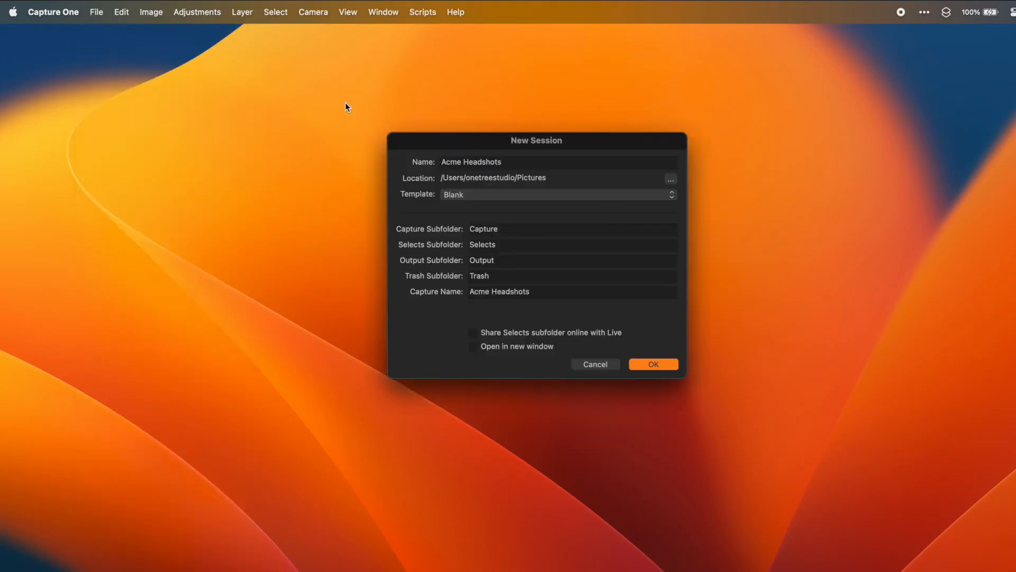
left_click(649, 362)
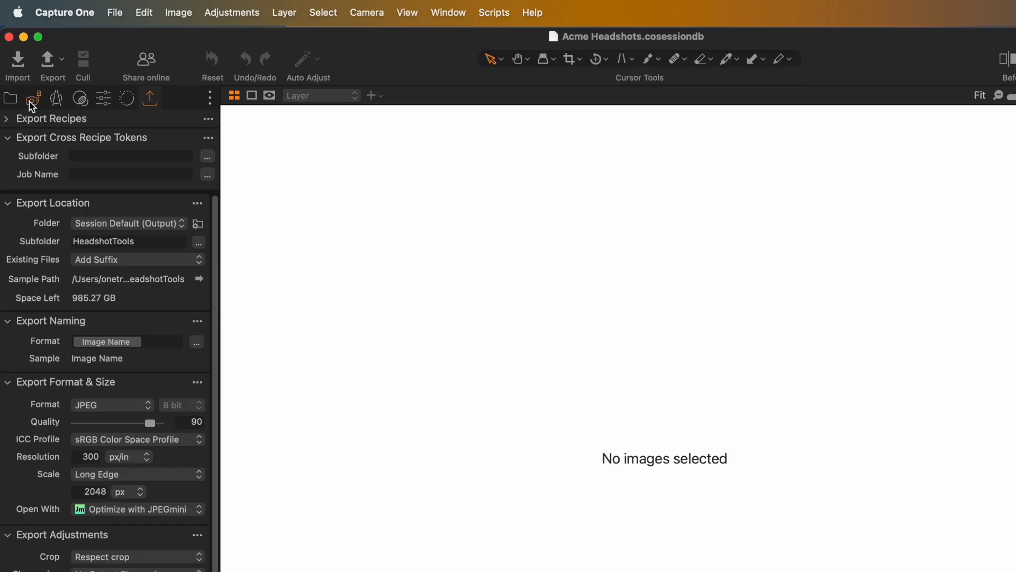
Step: Replace the Name and Camera Counter tokens in the next capture naming format with the Clipboard Contents token
left_click(25, 88)
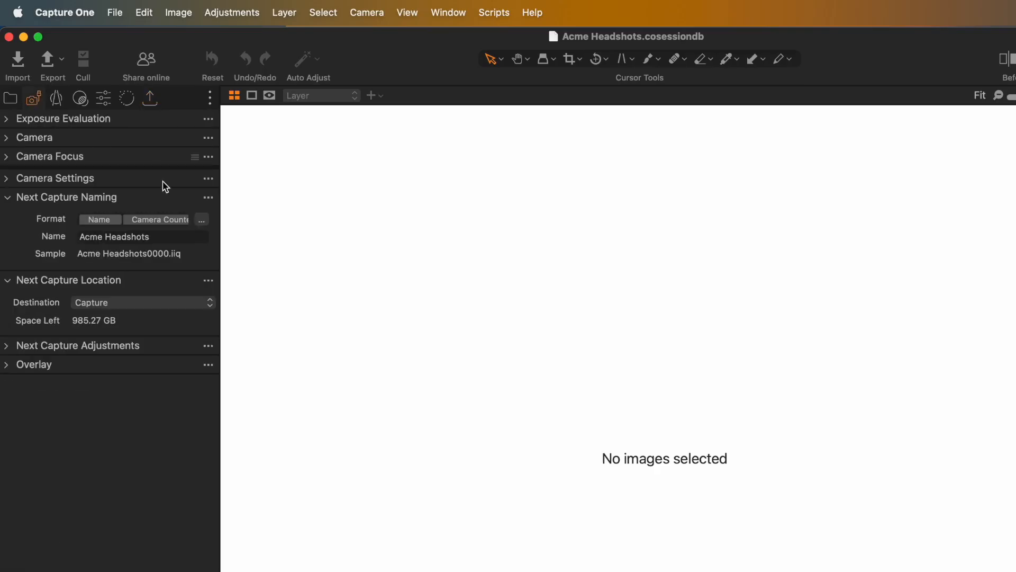
left_click(201, 219)
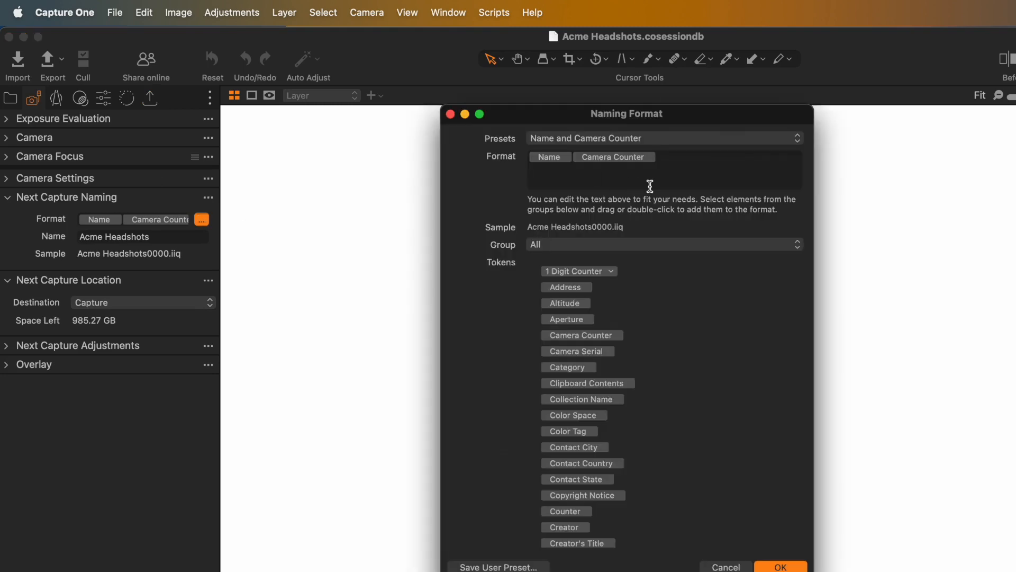
left_click(676, 162)
key("BackSpace")
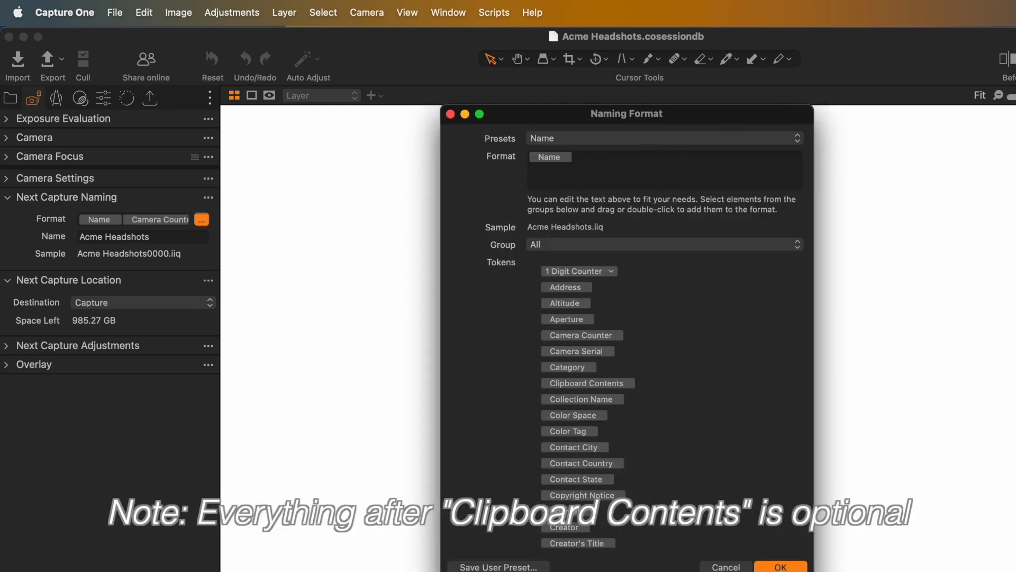
key("BackSpace")
left_click_drag(600, 383, 607, 161)
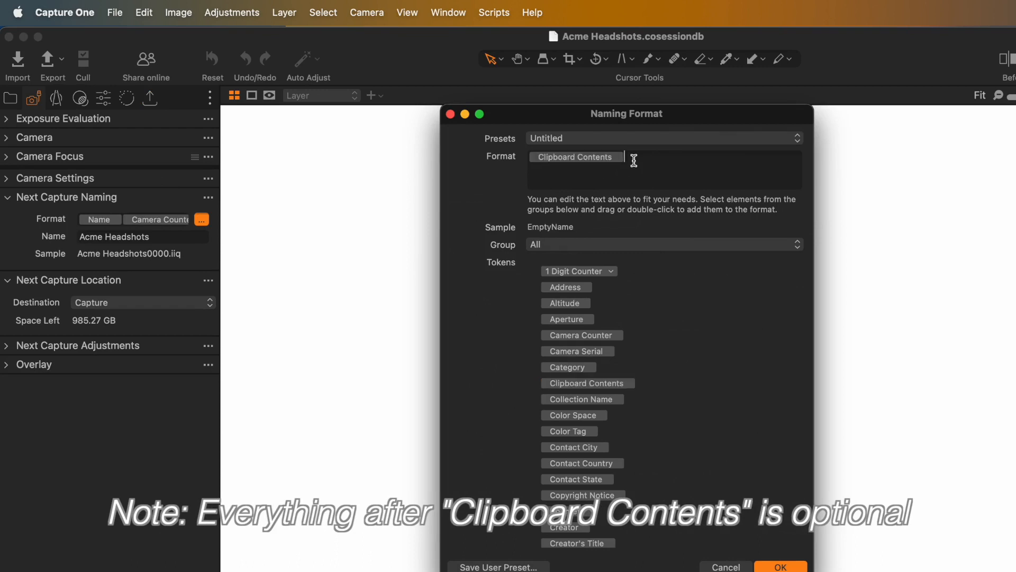
Step: Append the text AcmeHeadshots- and a 4 Digit Counter after the Clipboard Contents token in the naming format
type("AcmeHeadshot")
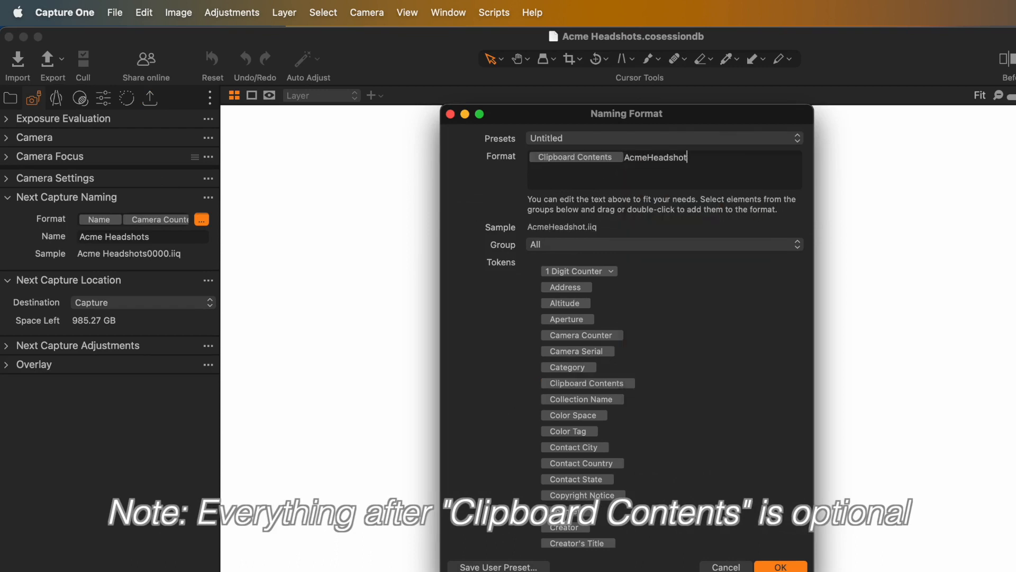
type("s-")
left_click_drag(586, 274, 741, 162)
left_click(766, 158)
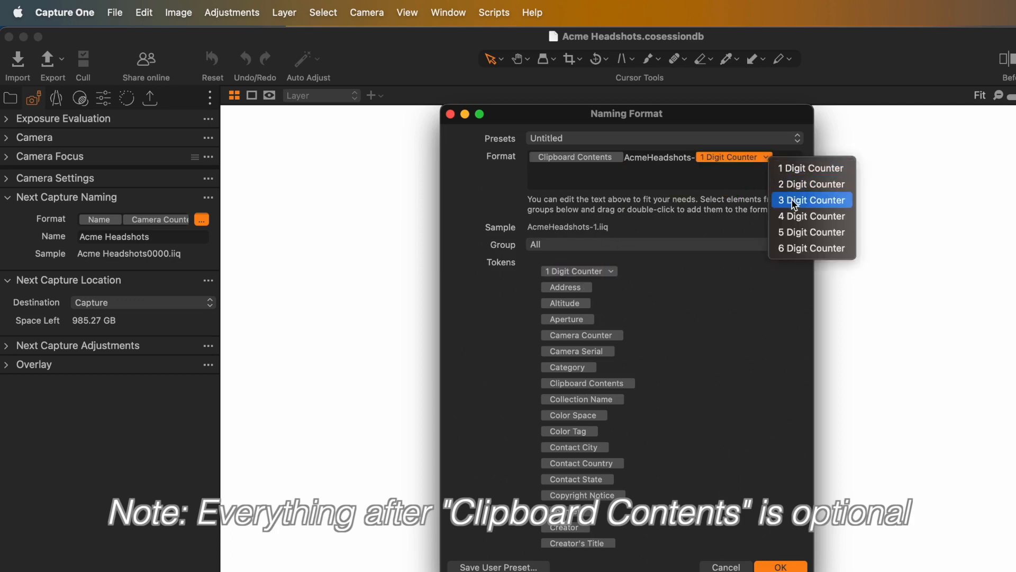
left_click(798, 216)
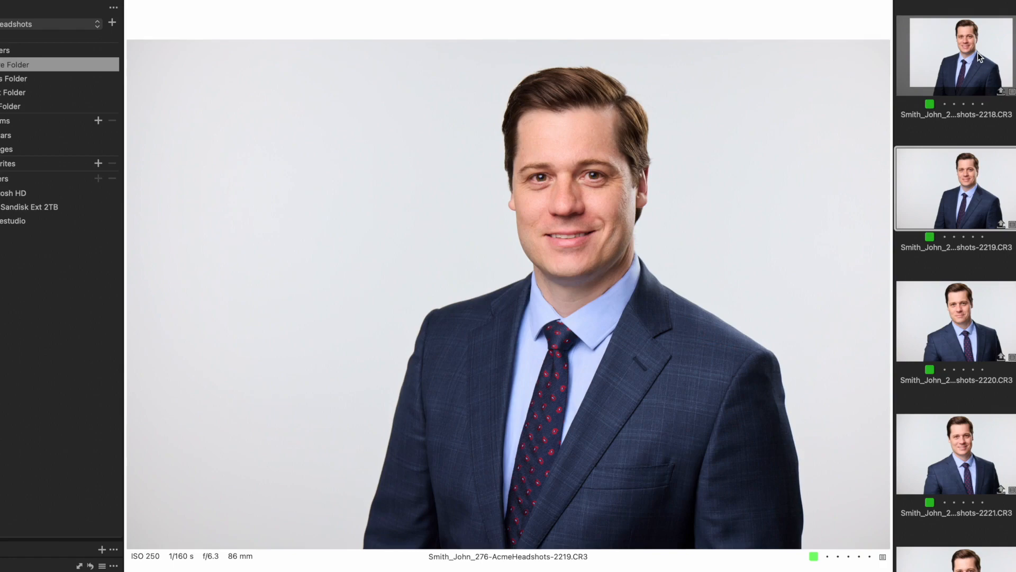
key("Down")
key("Down")
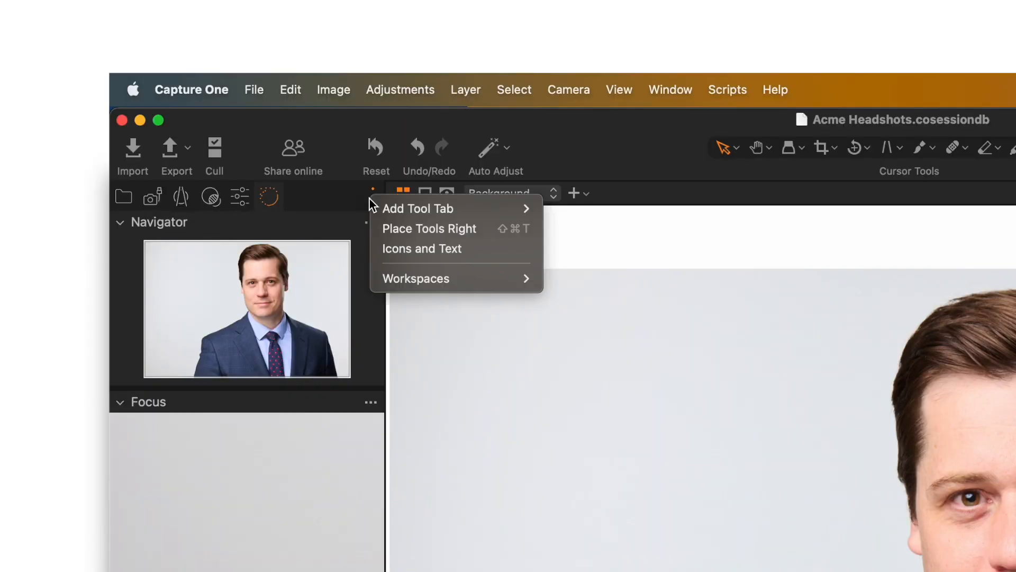
Step: Add the Export tool tab and create a new export recipe named Send to HeadshotTools
mouse_move(389, 209)
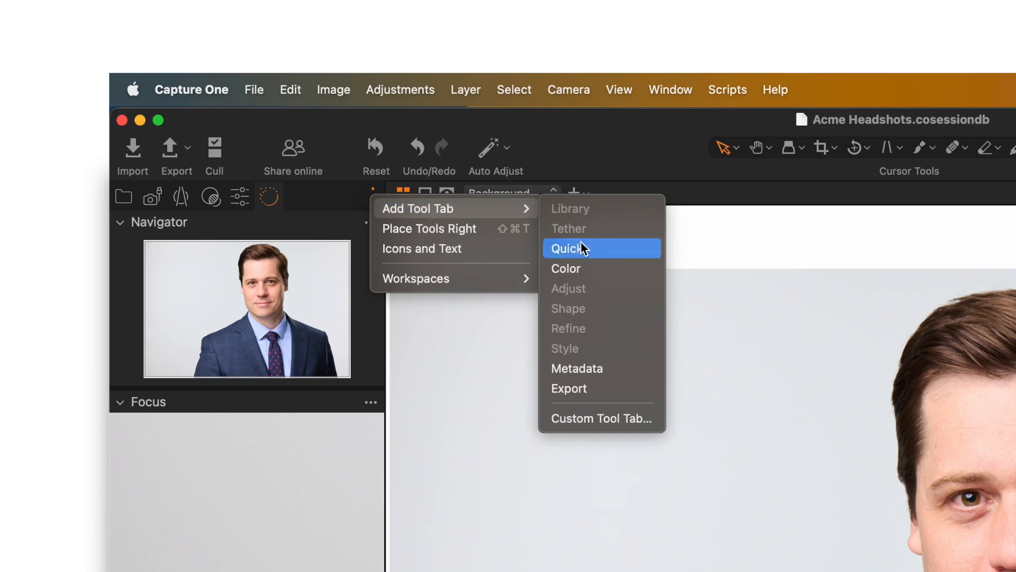
left_click(584, 392)
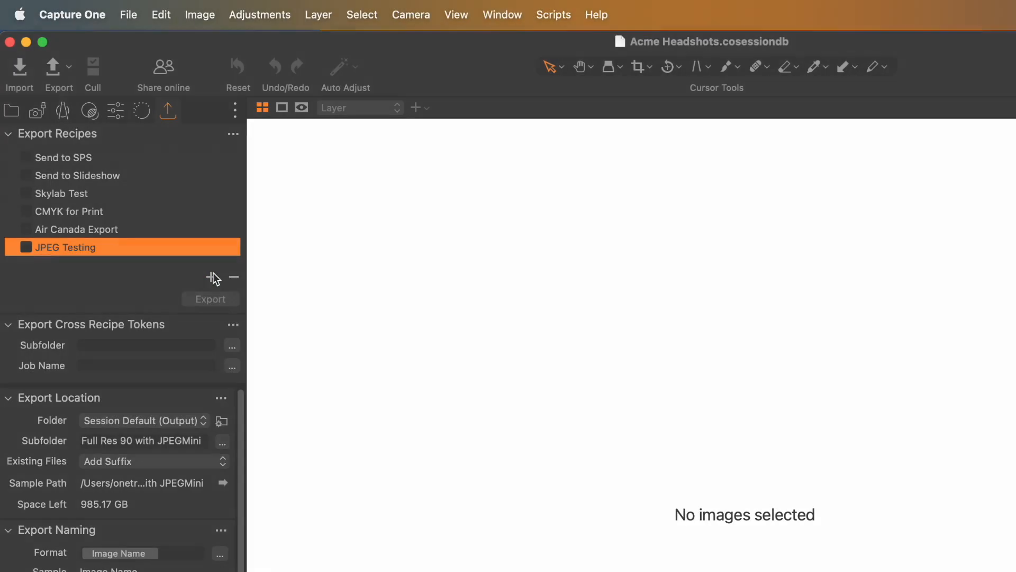
left_click(210, 277)
left_click(230, 286)
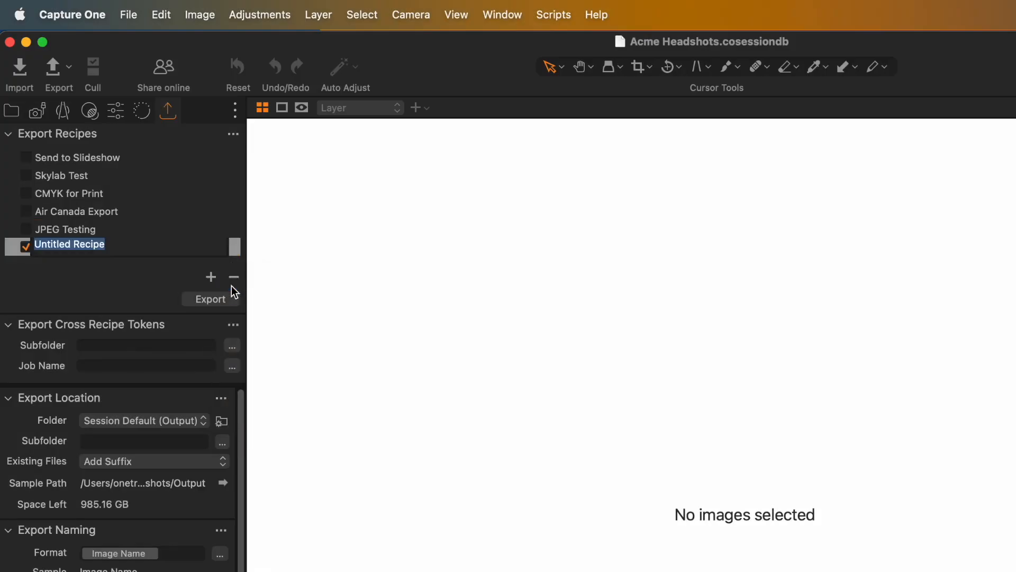
type("Send to HeadshotTools")
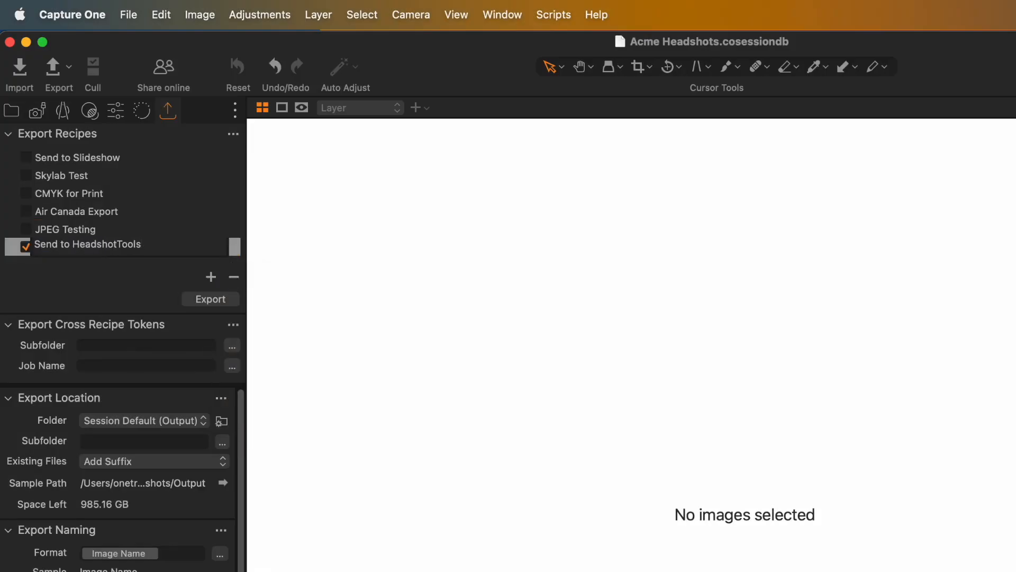
key("Return")
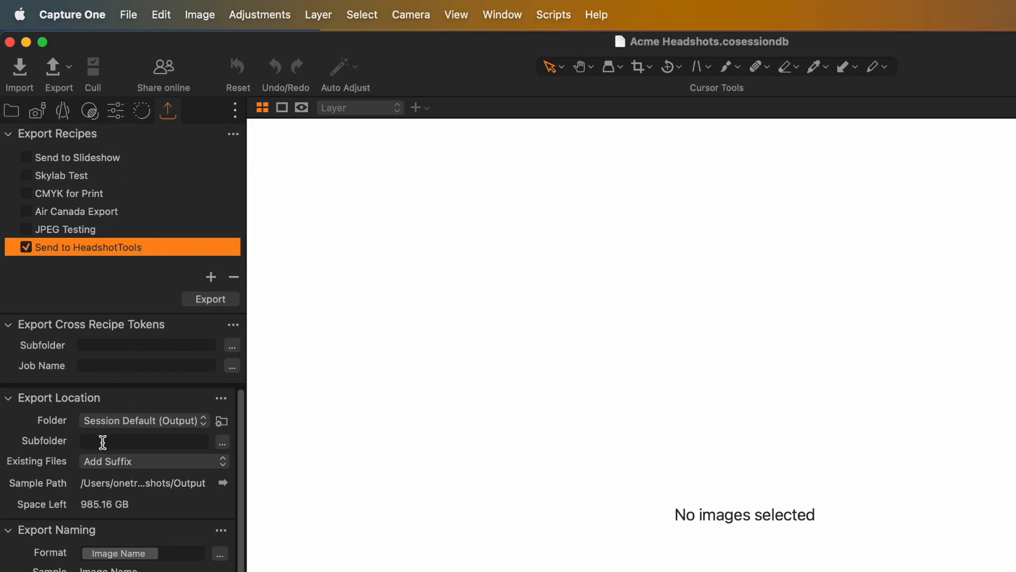
Step: Set the recipe's export location subfolder to HeadshotTools and review the options for handling existing files
type("Headsho")
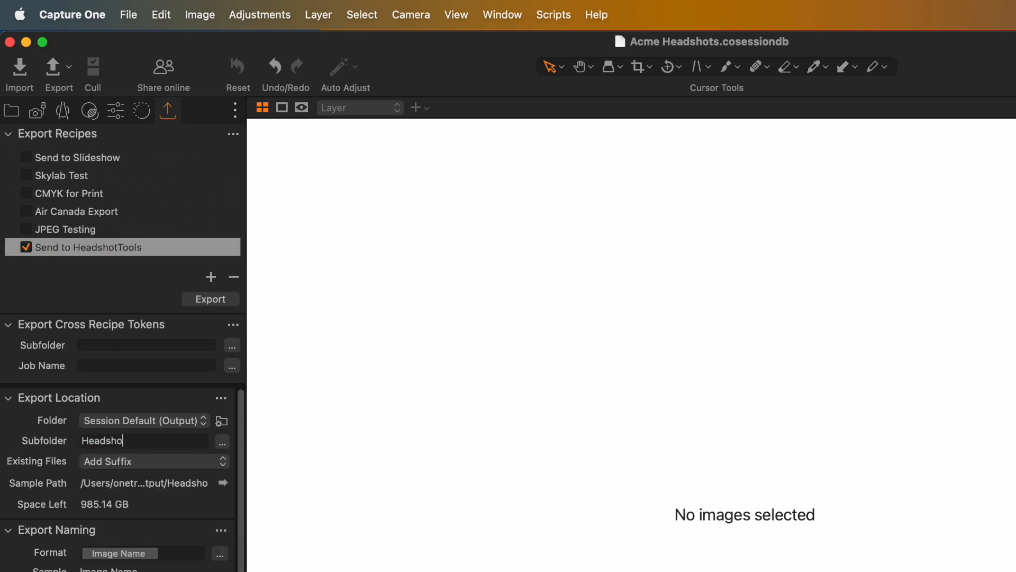
type("tTools")
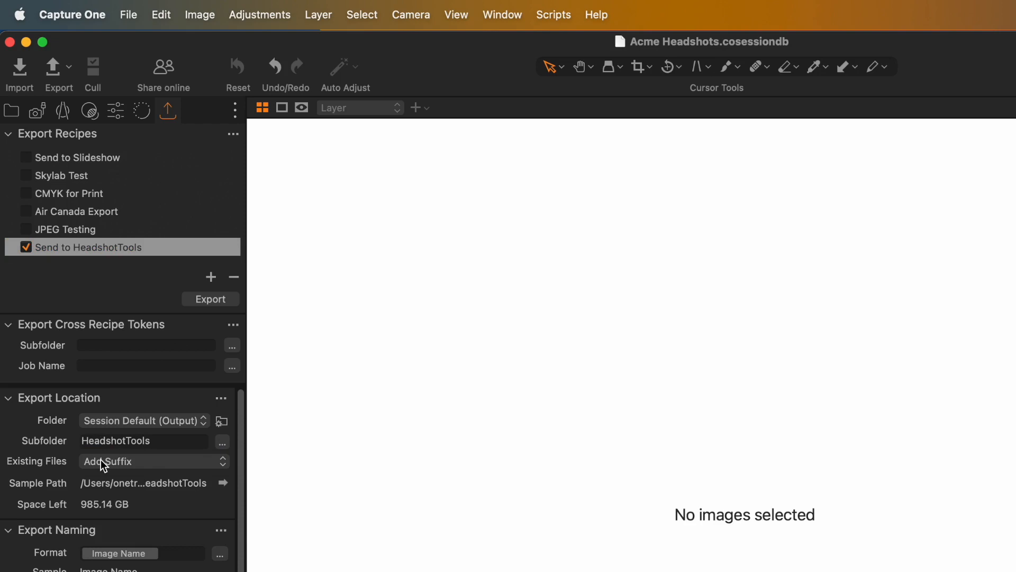
left_click(158, 457)
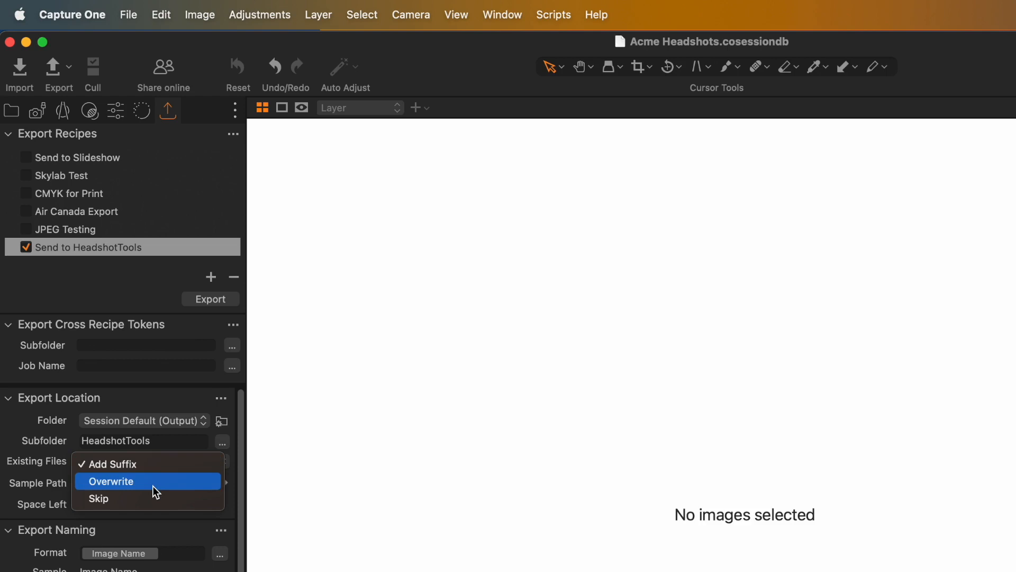
left_click(242, 452)
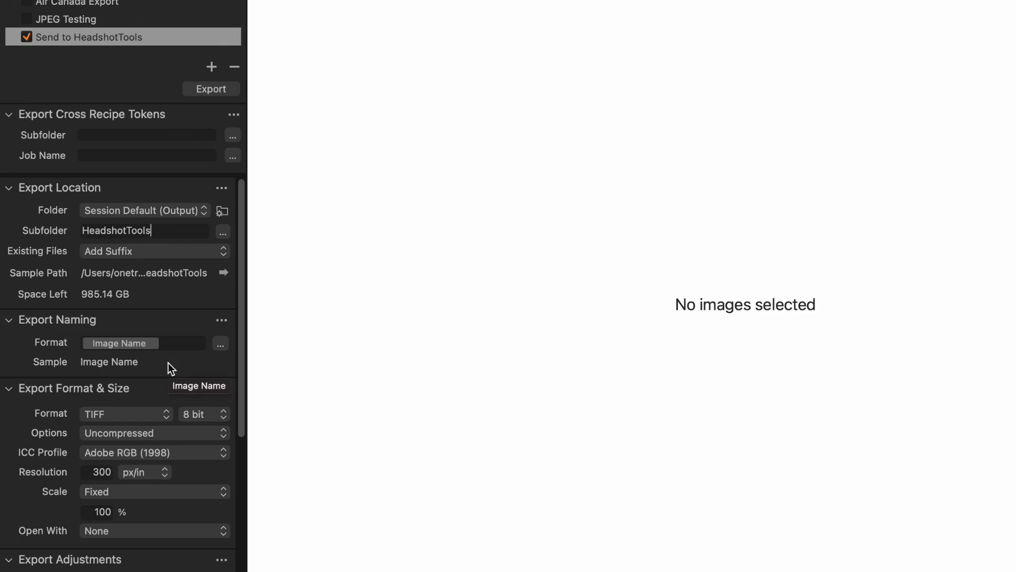
Step: Set the recipe's export format to JPEG at quality 80 with the sRGB Color Space Profile
left_click(152, 414)
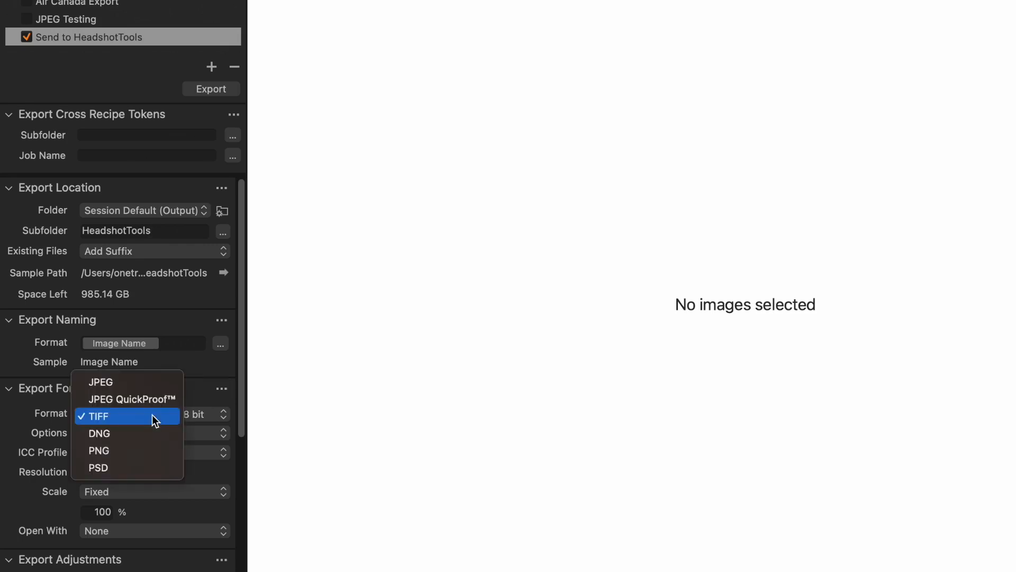
left_click(147, 382)
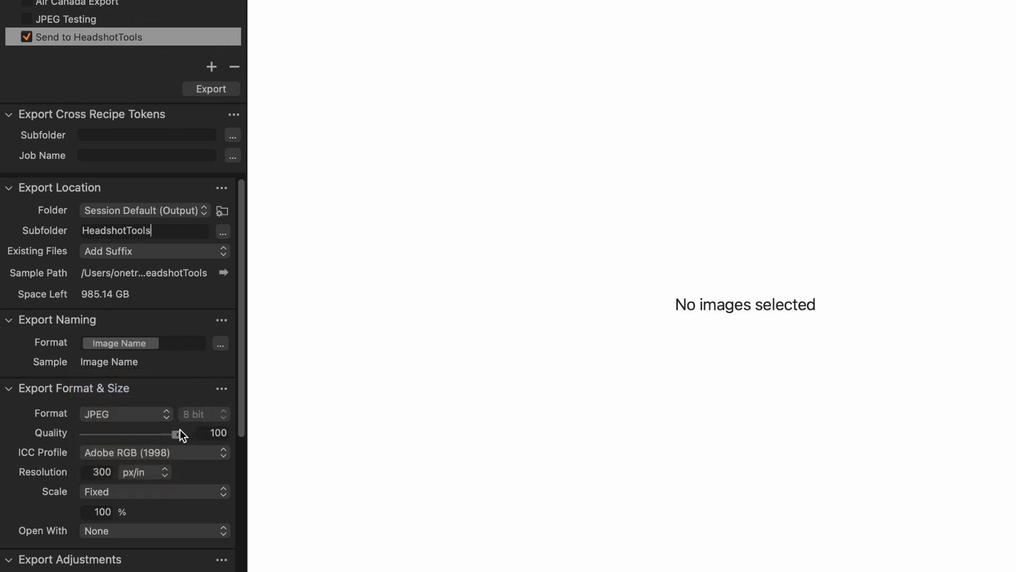
left_click_drag(180, 432, 163, 434)
left_click(163, 452)
left_click(162, 473)
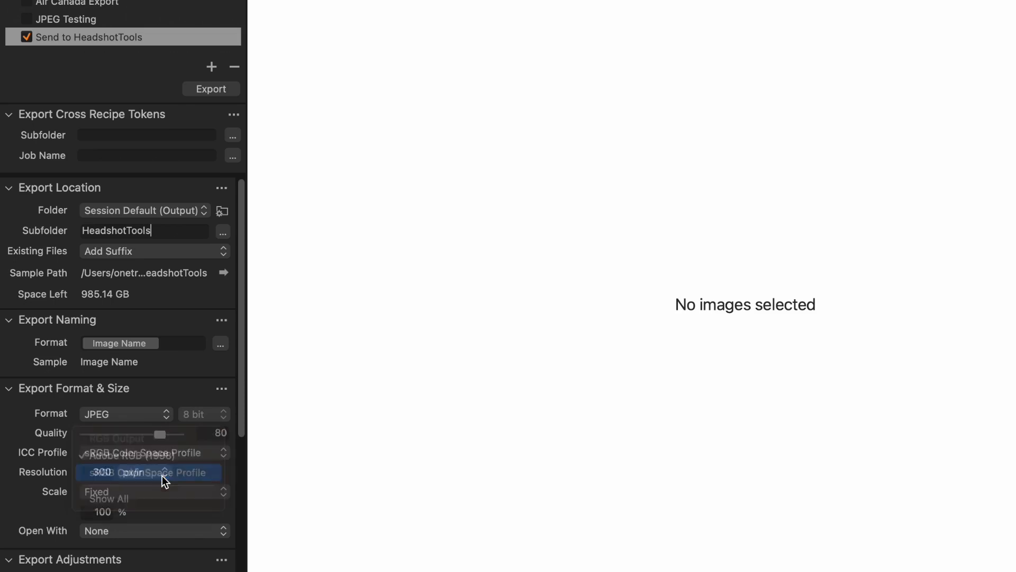
Step: Scale the recipe's exports to a Long Edge of 2048 px and open them with Optimize with JPEGmini
scroll(151, 468, "down", 3)
left_click(139, 427)
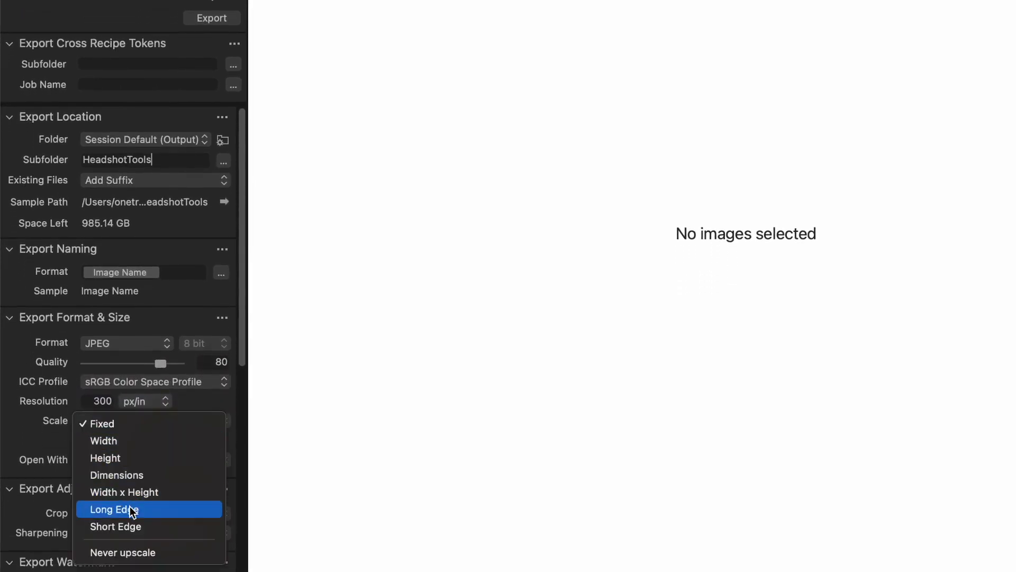
left_click(132, 509)
left_click(146, 441)
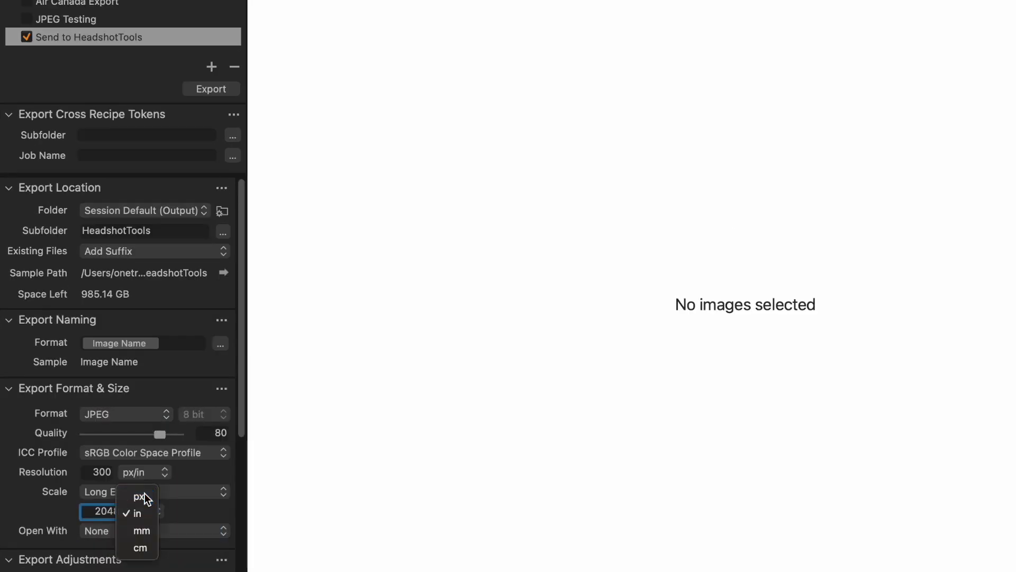
left_click(140, 496)
double_click(106, 511)
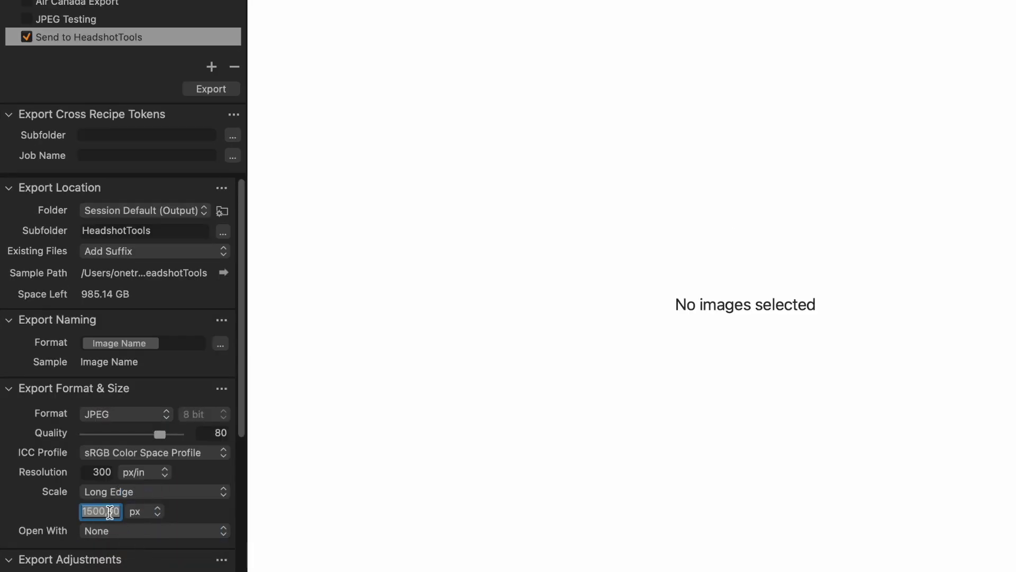
type("2048")
key("Return")
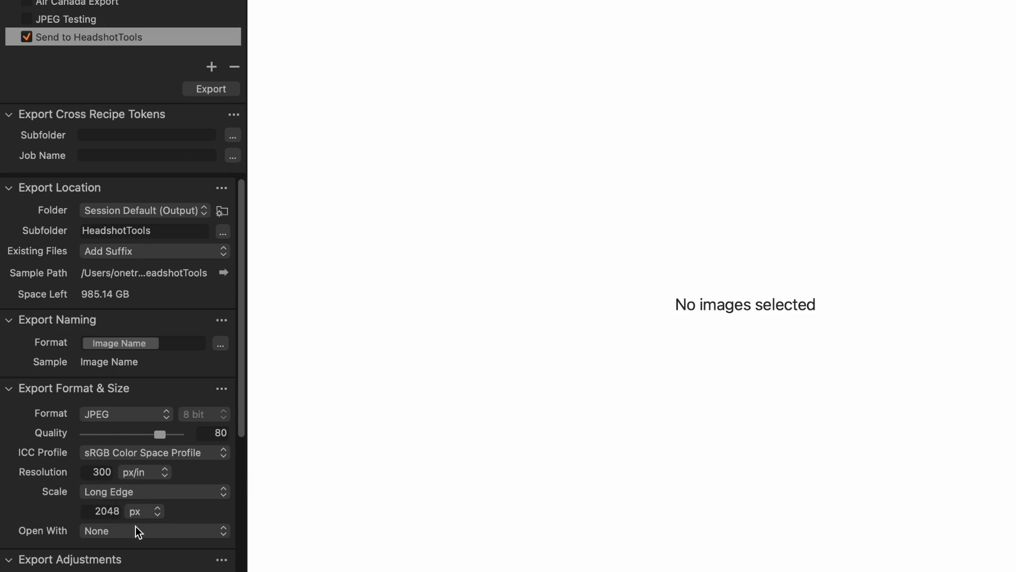
left_click(139, 532)
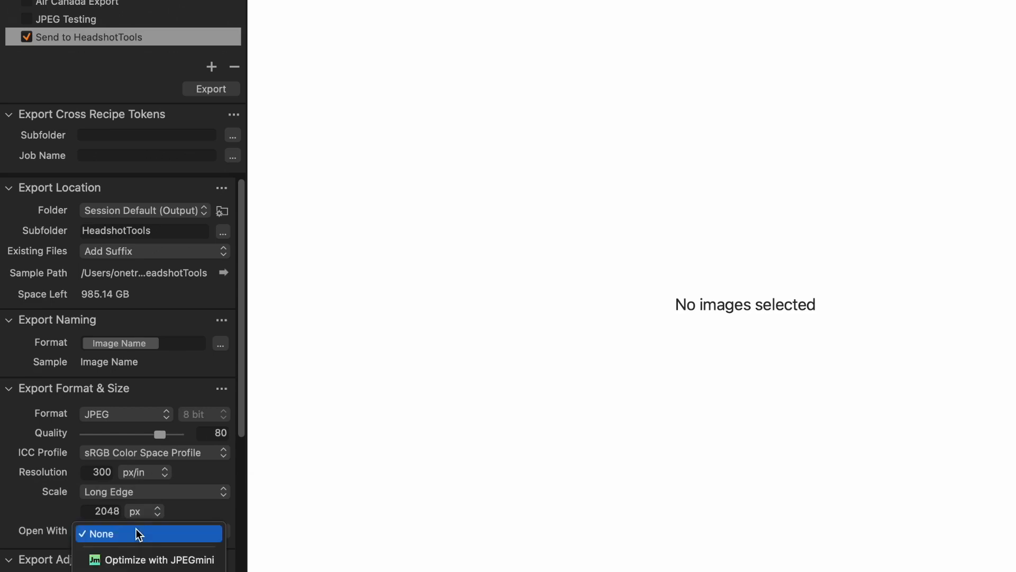
left_click(142, 559)
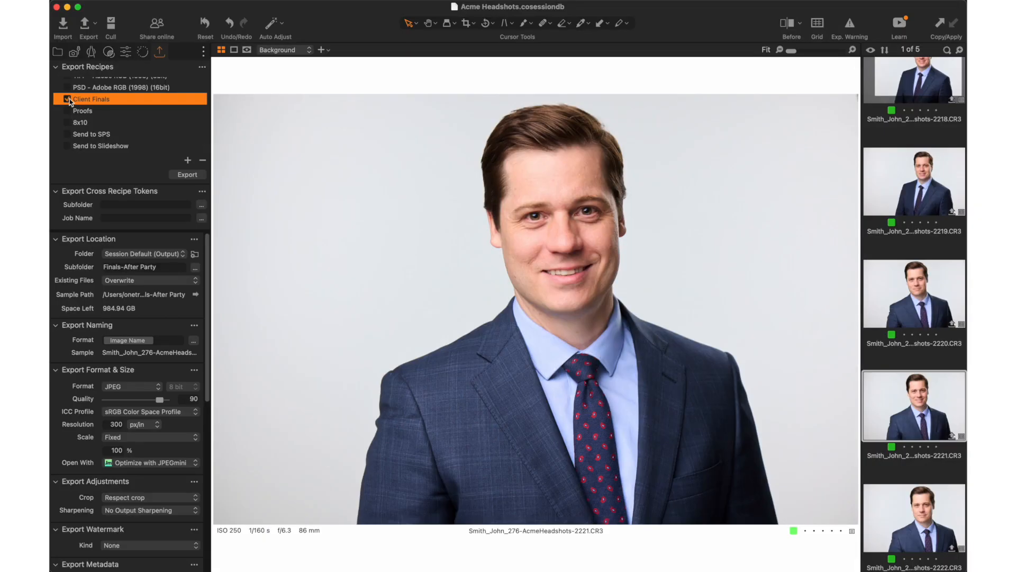
Step: Export the selected headshot using only the Send to HeadshotTools recipe, with Client Finals disabled
left_click(68, 100)
left_click(67, 99)
scroll(93, 122, "down", 4)
left_click(95, 142)
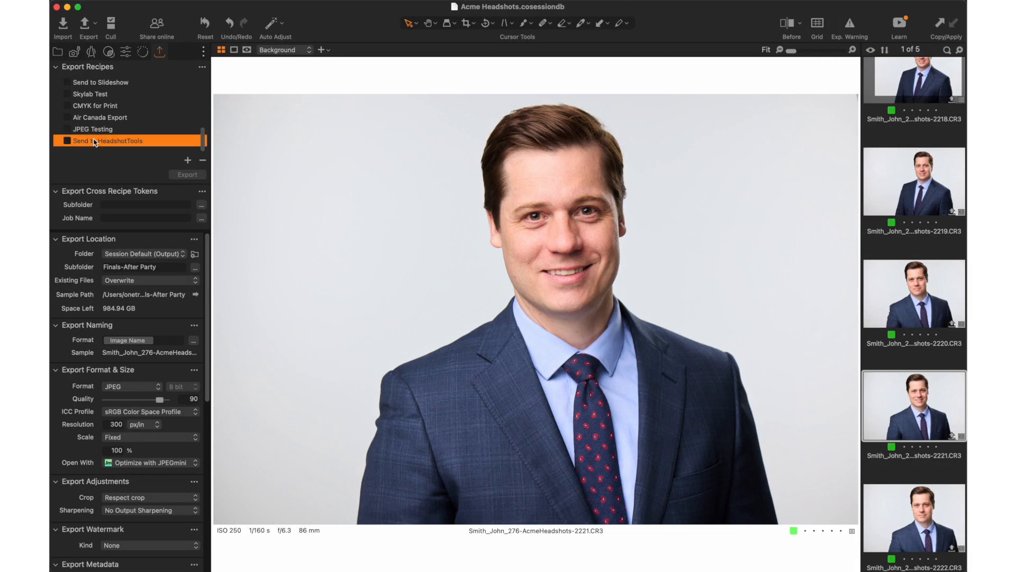
left_click(67, 140)
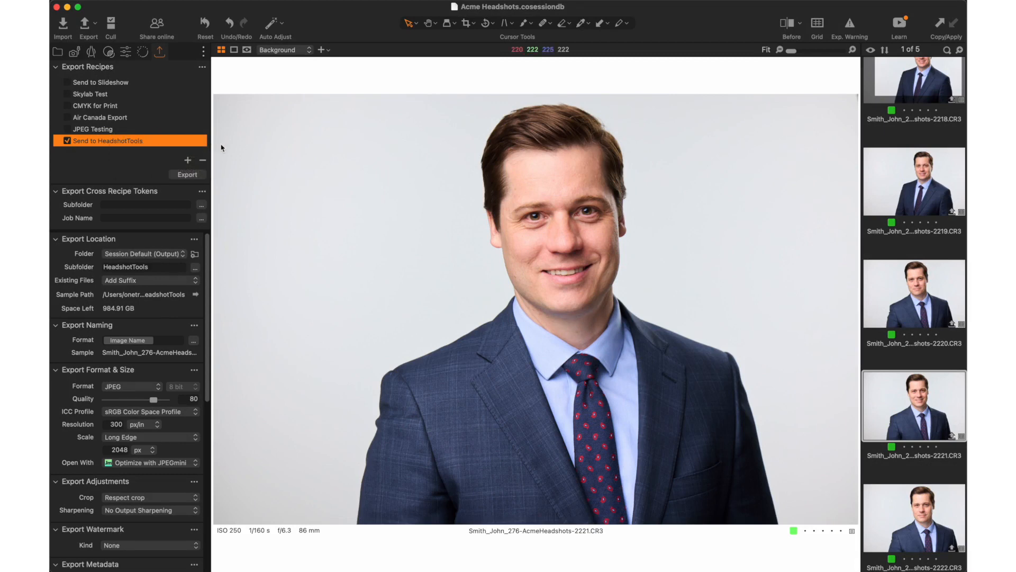
Step: Switch to Finder and preview the exported JPEG in the session's Output > HeadshotTools folder
key("super+Tab")
key("super+Tab")
key("super+Tab")
key("super+Tab")
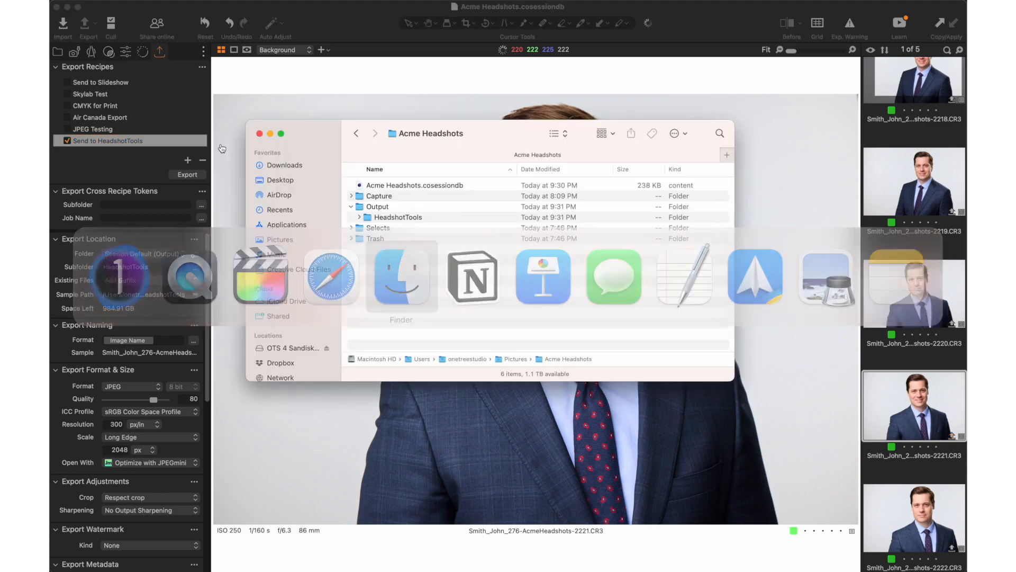
left_click(359, 217)
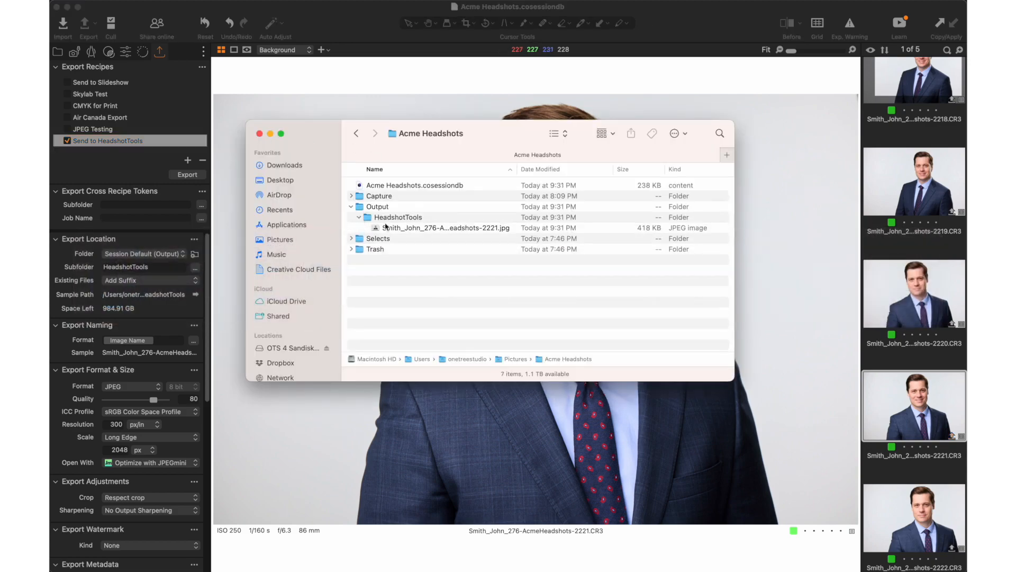
left_click(393, 229)
key("space")
key("space")
left_click(417, 218)
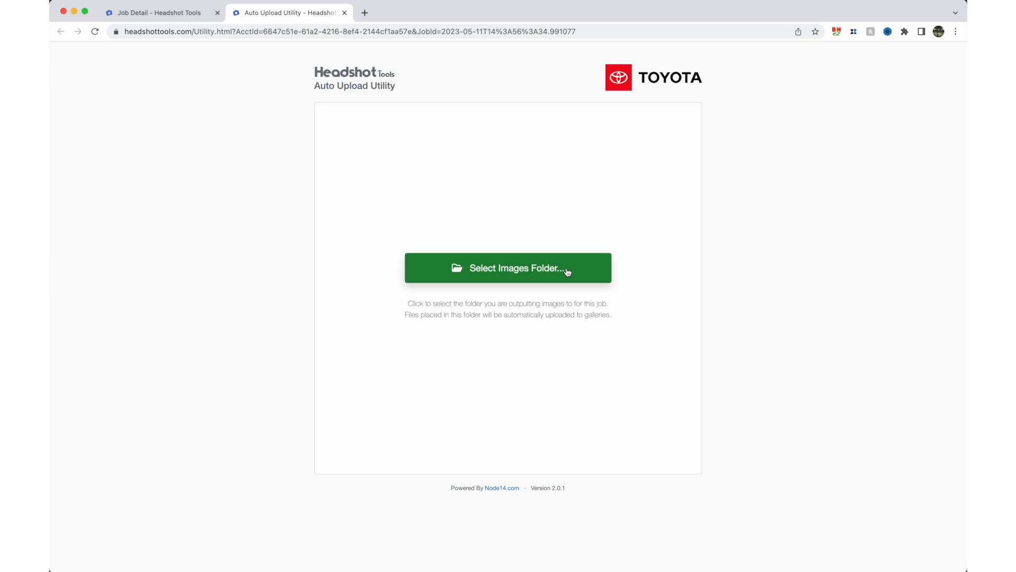
Step: Switch to the Auto Upload Utility in the browser and select the session's Output > HeadshotTools folder as the images folder
left_click(567, 273)
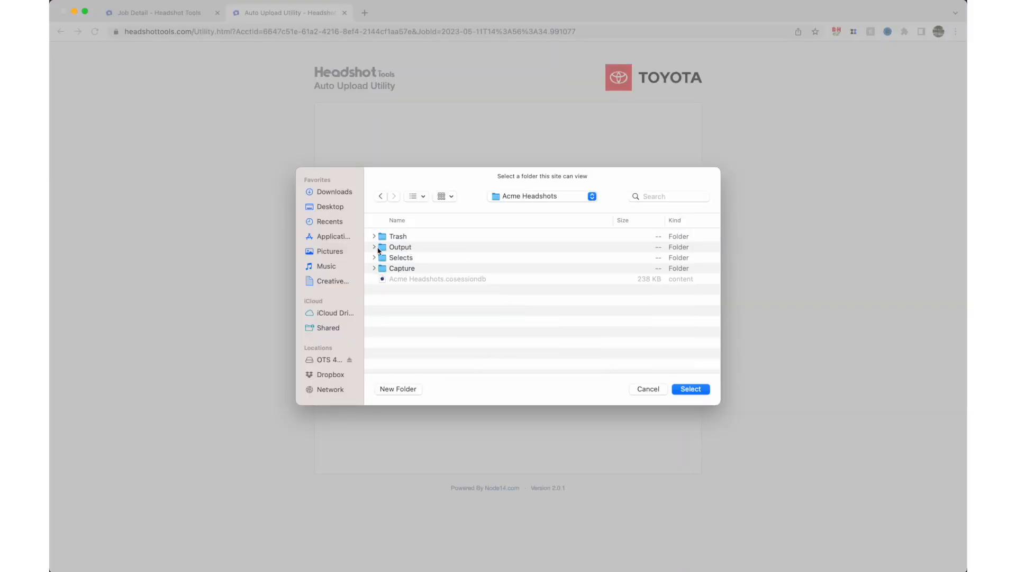
left_click(375, 247)
left_click(403, 259)
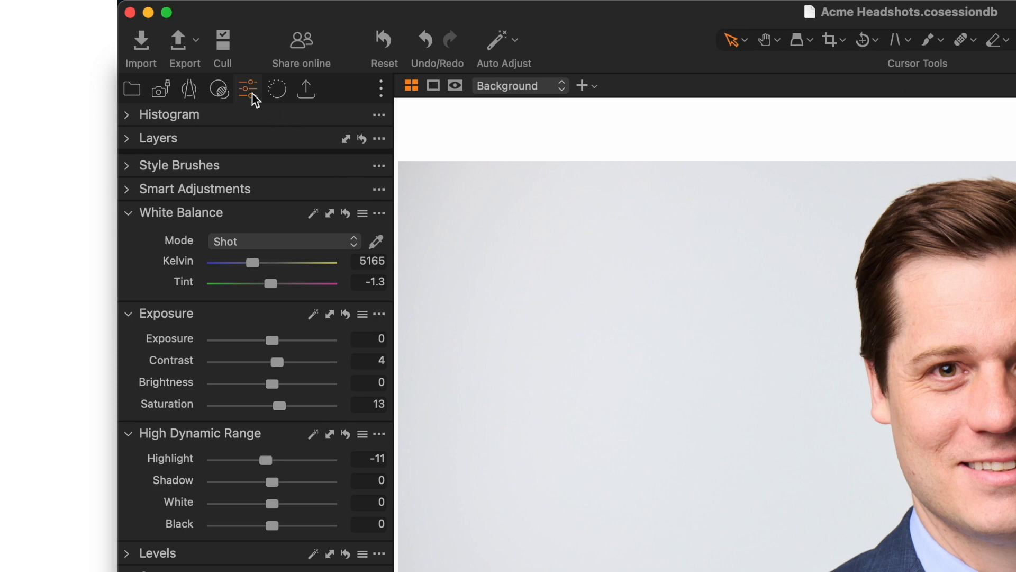
Step: Switch to Capture One and set the Next Capture Adjustments to Defaults for Other and the HM Base Headshot v5 custom style
left_click(162, 92)
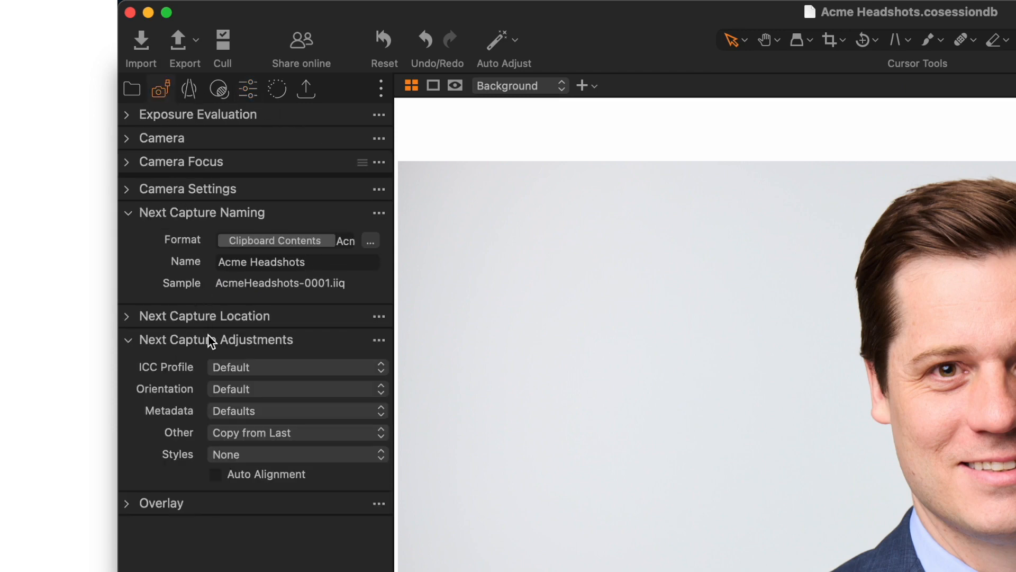
left_click(231, 433)
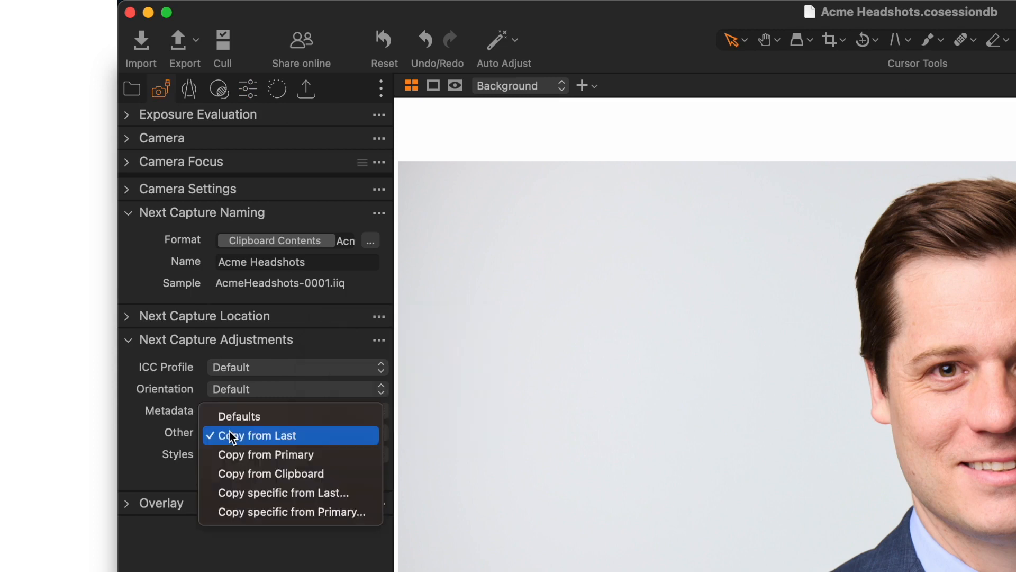
left_click(245, 418)
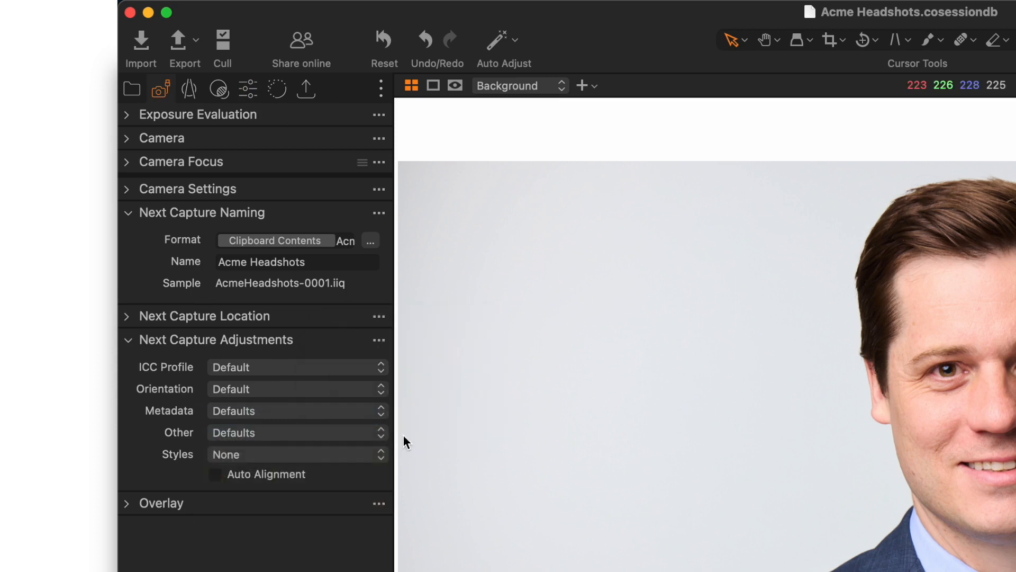
left_click(365, 456)
mouse_move(363, 484)
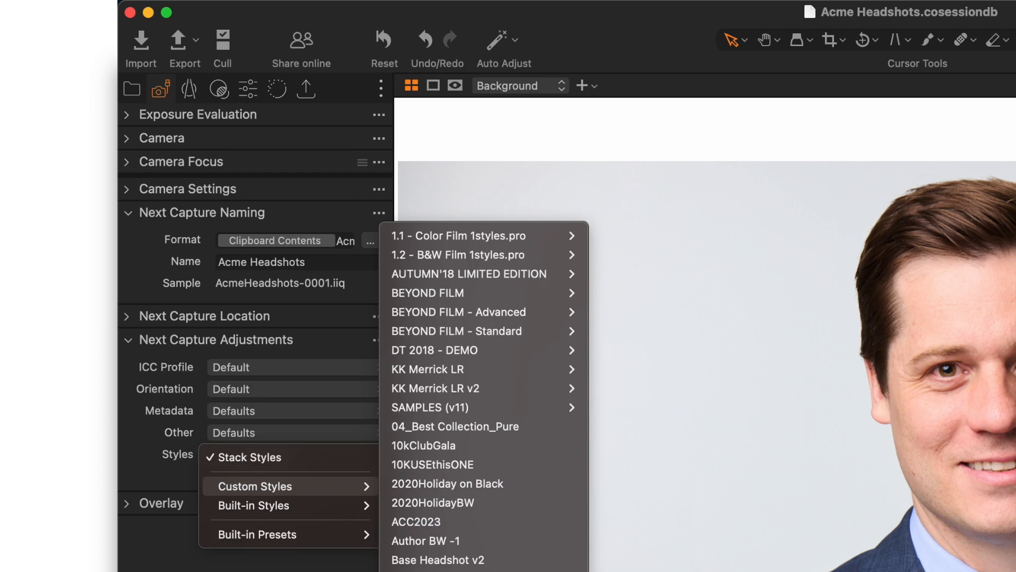
left_click(450, 571)
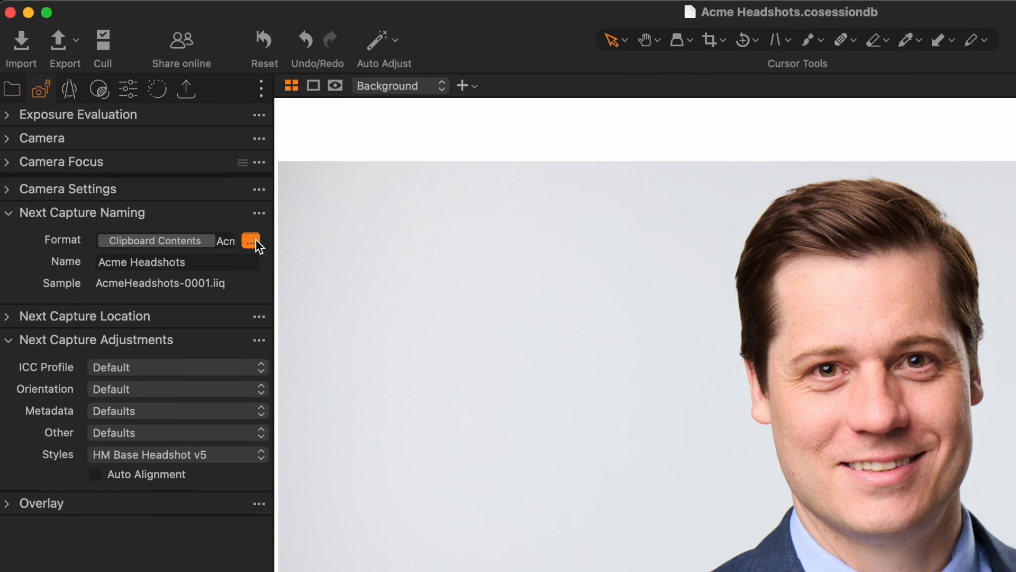
Step: Save the next capture naming format as a custom preset named HeadshotTools Template
left_click(252, 241)
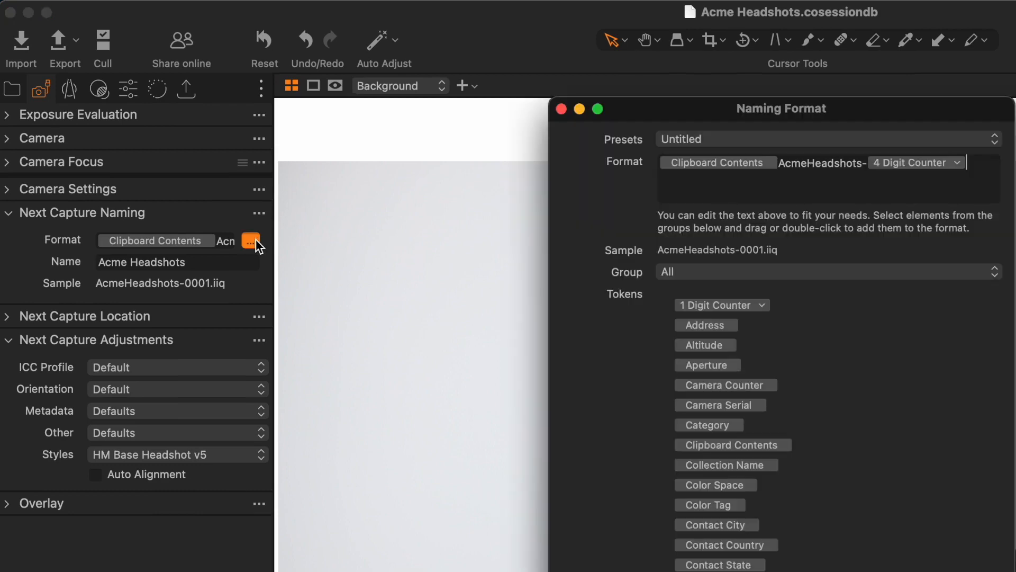
left_click(693, 140)
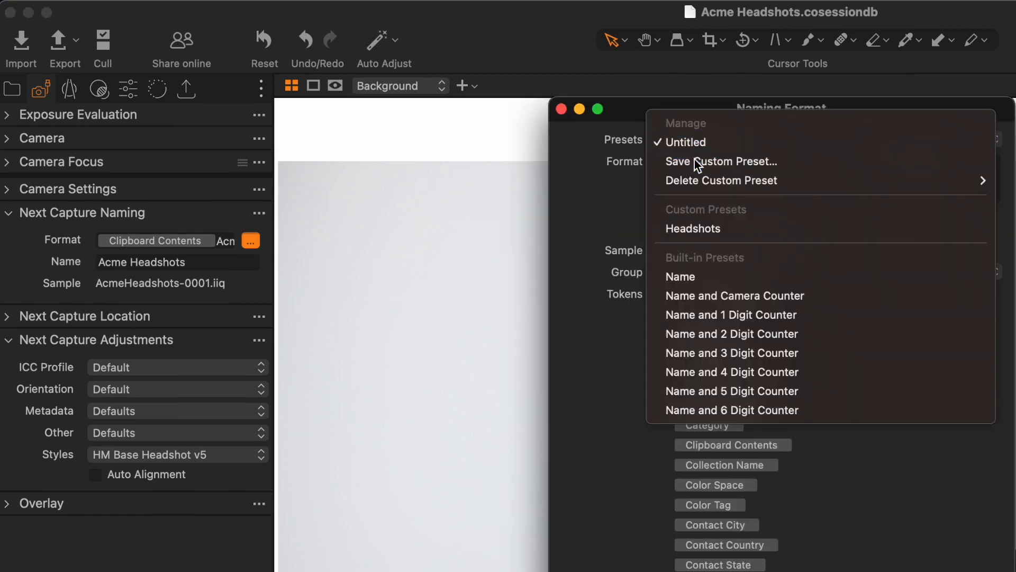
left_click(697, 161)
type("HeadshotTools Template")
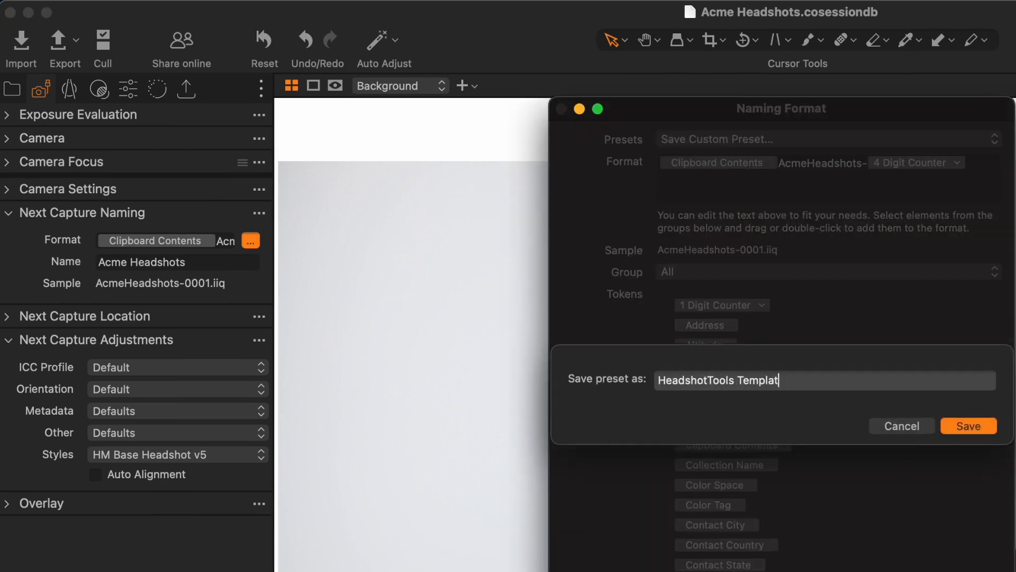
key("Return")
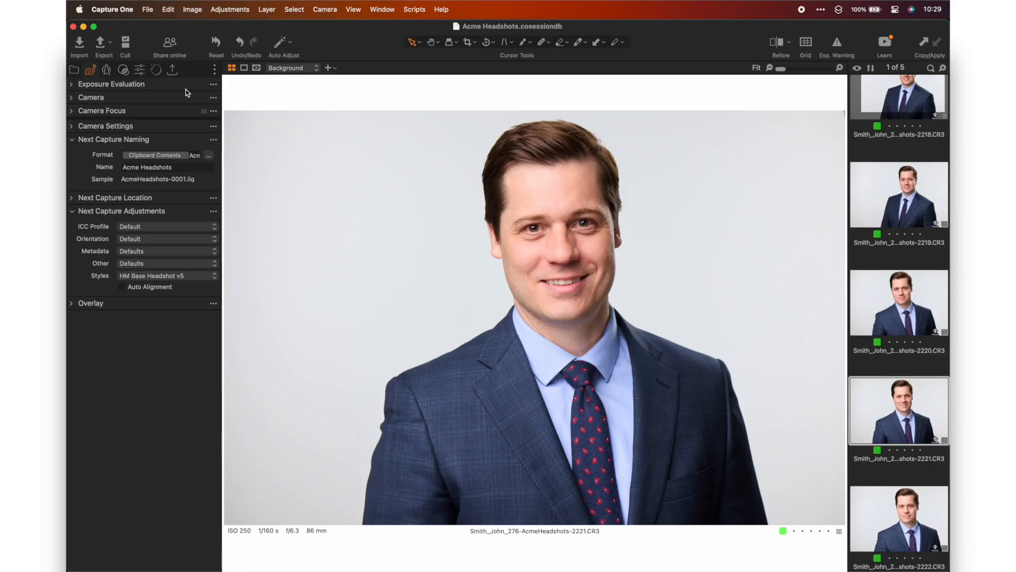
Step: Save the current session as a session template named HeadshotTools Template
left_click(147, 9)
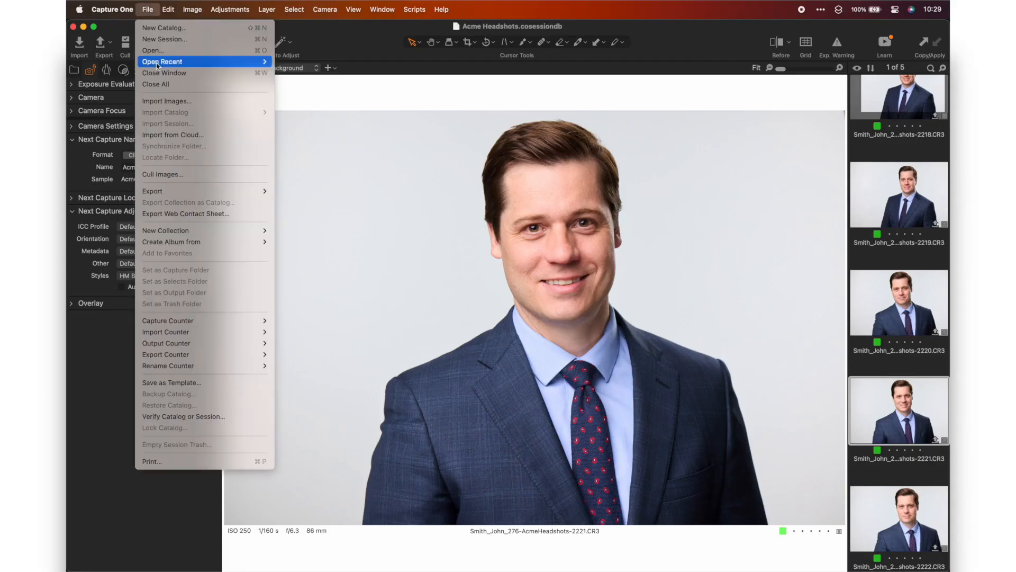
left_click(179, 383)
type("Hea")
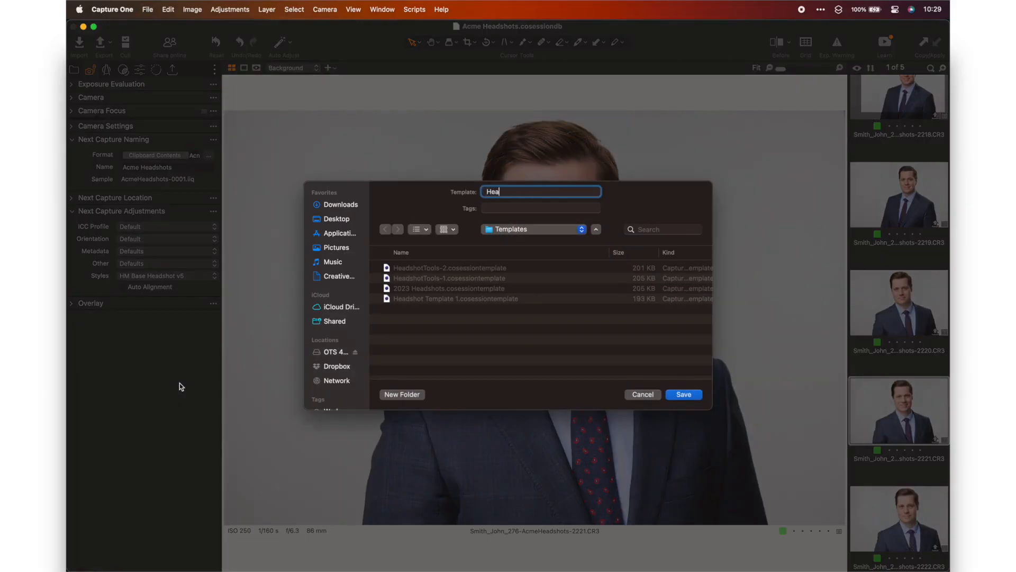
type("dshotTools Template")
key("Return")
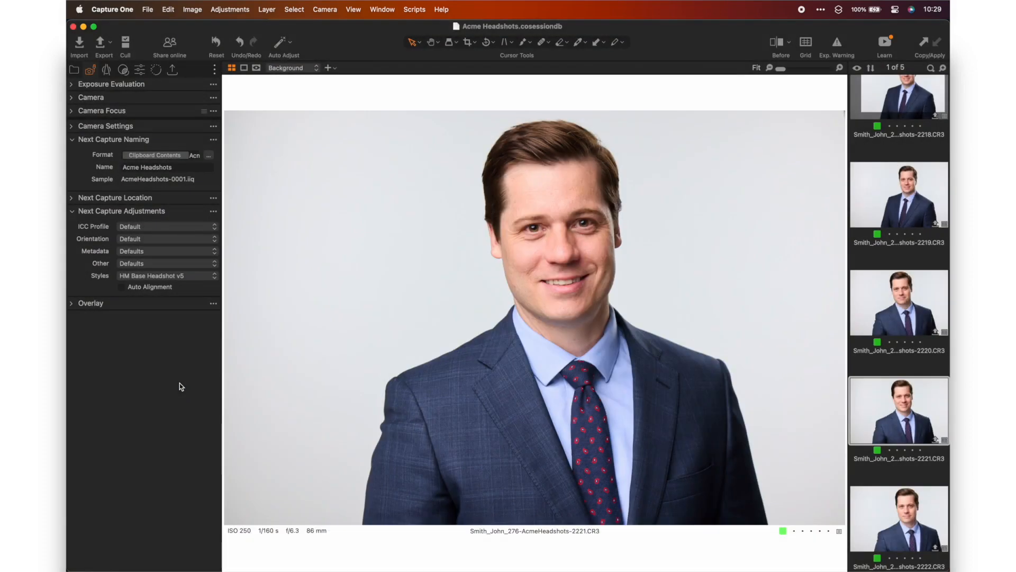